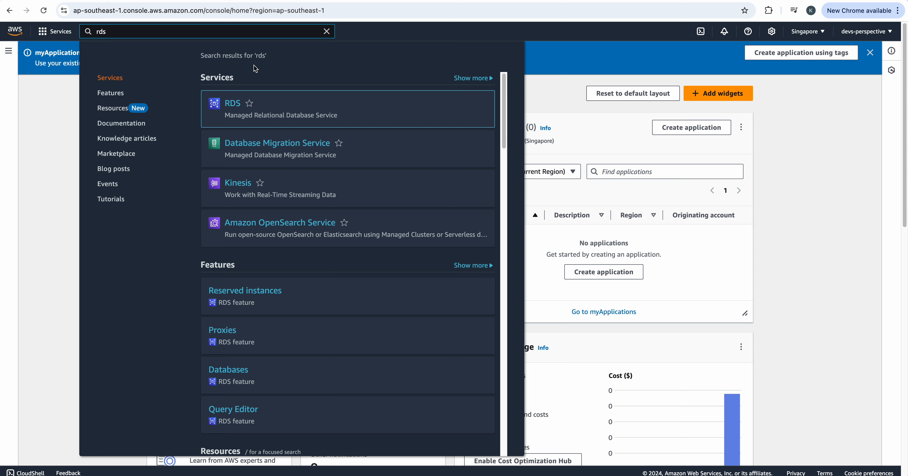
# Open the RDS service's databases list and start creating a new database.
pyautogui.click(298, 120)
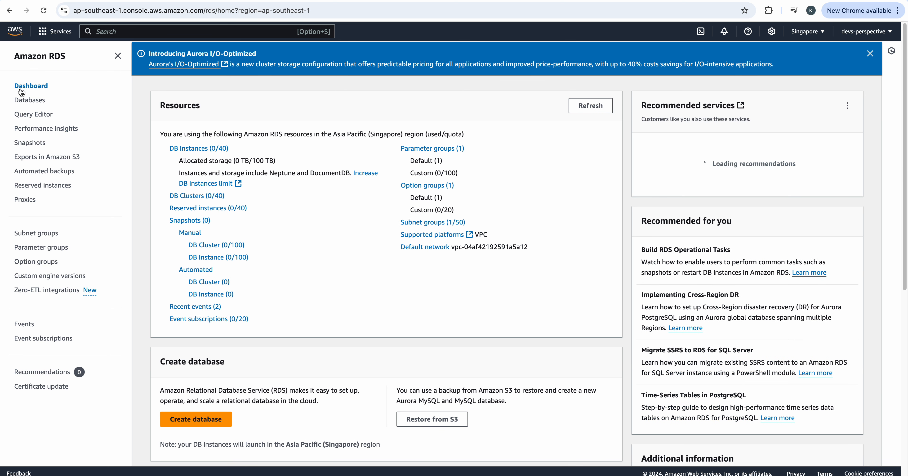
pyautogui.click(31, 100)
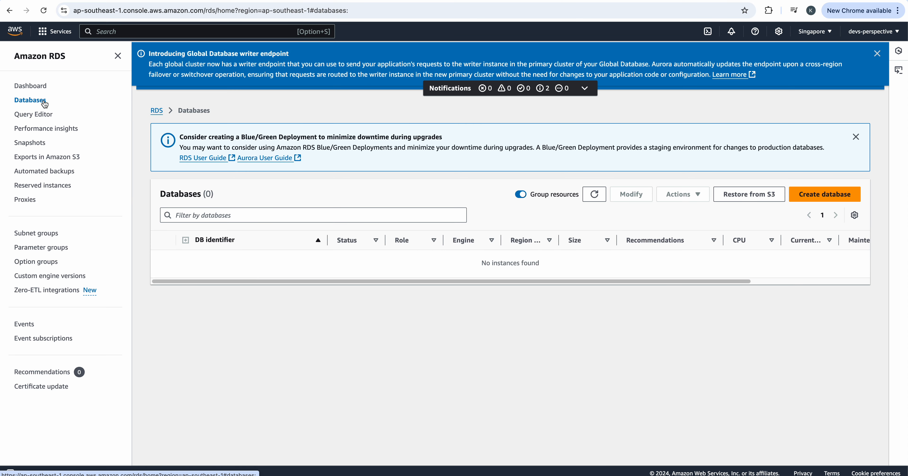
pyautogui.click(827, 200)
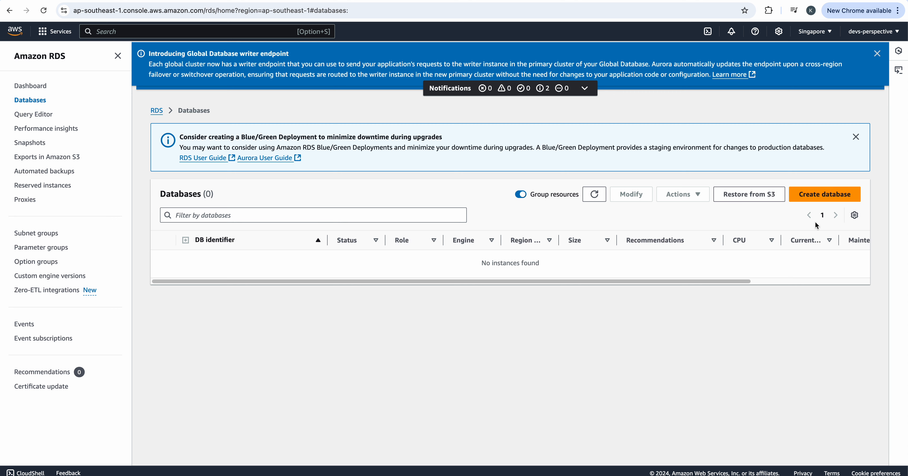
pyautogui.click(825, 194)
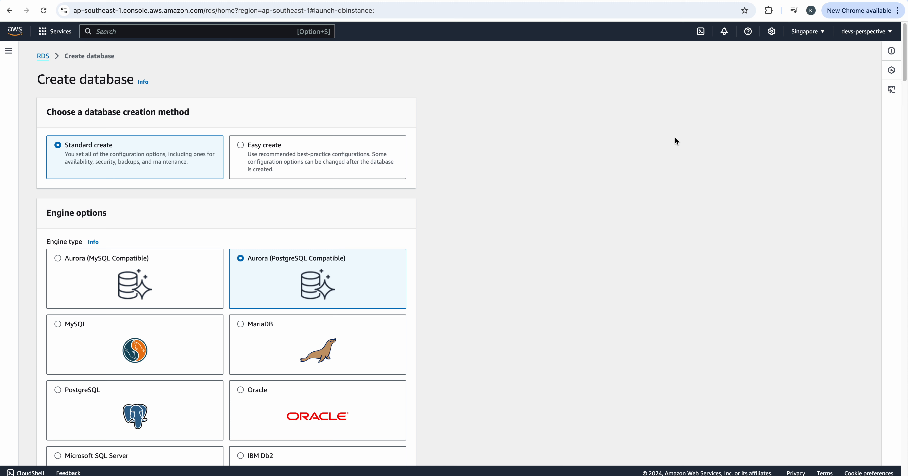
# Choose MySQL as the engine type for the new database.
pyautogui.scroll(-1, 387, 229)
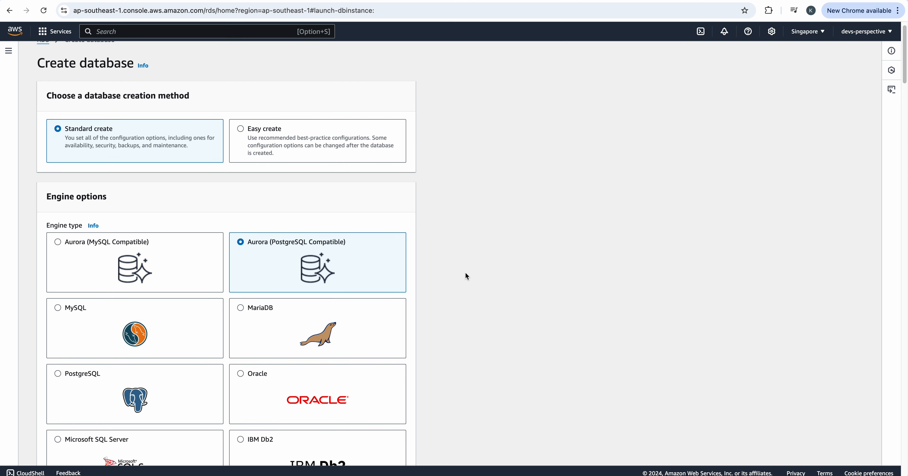
pyautogui.scroll(-2, 441, 245)
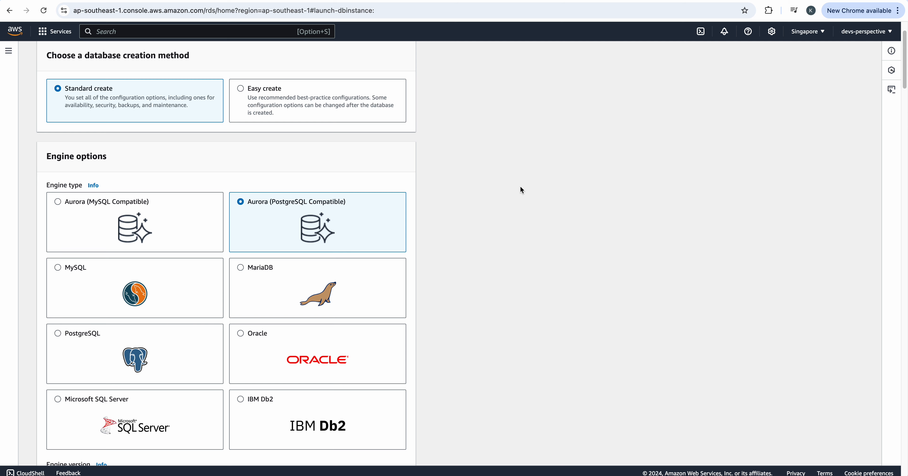
pyautogui.scroll(-1, 520, 191)
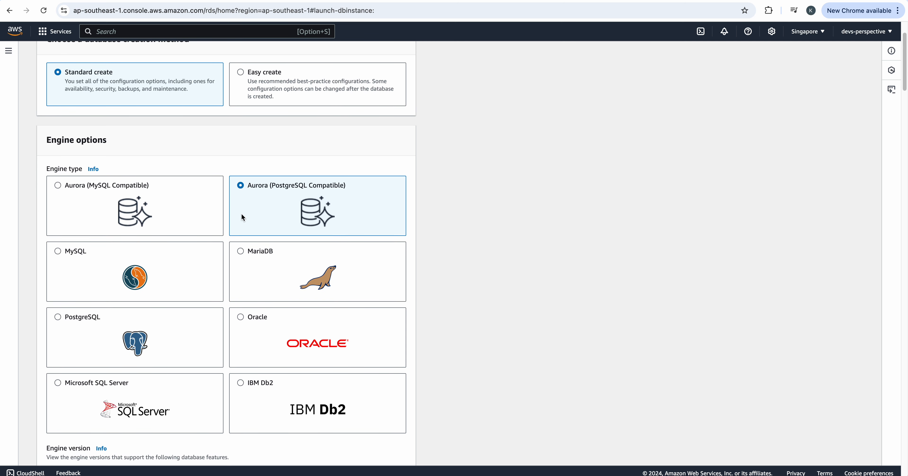
pyautogui.click(132, 271)
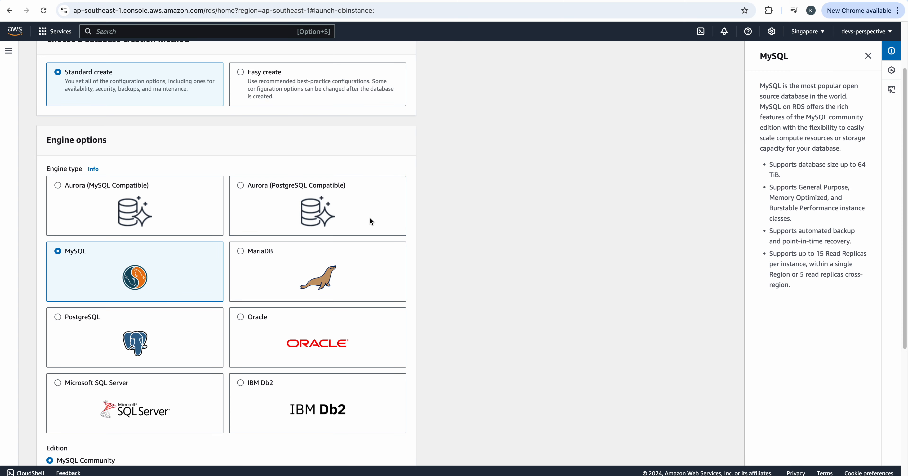
# Select MySQL 8.0.39 as the engine version.
pyautogui.scroll(-4, 388, 216)
pyautogui.scroll(-9, 334, 221)
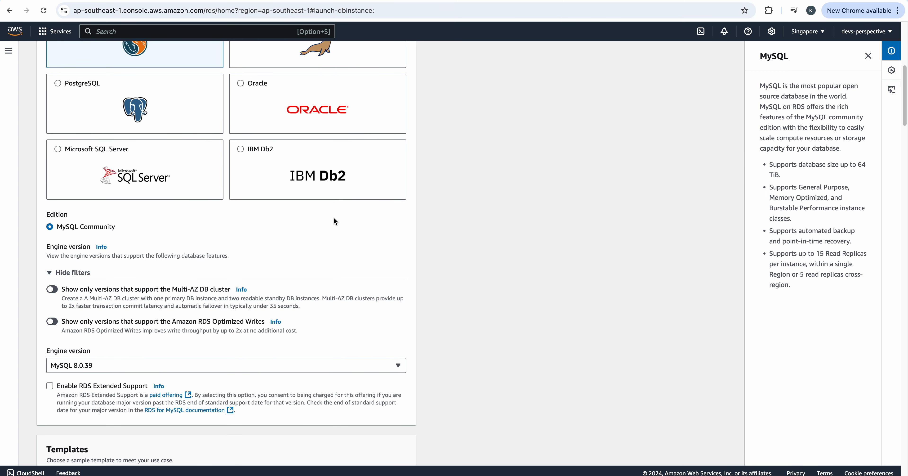
pyautogui.scroll(-5, 345, 246)
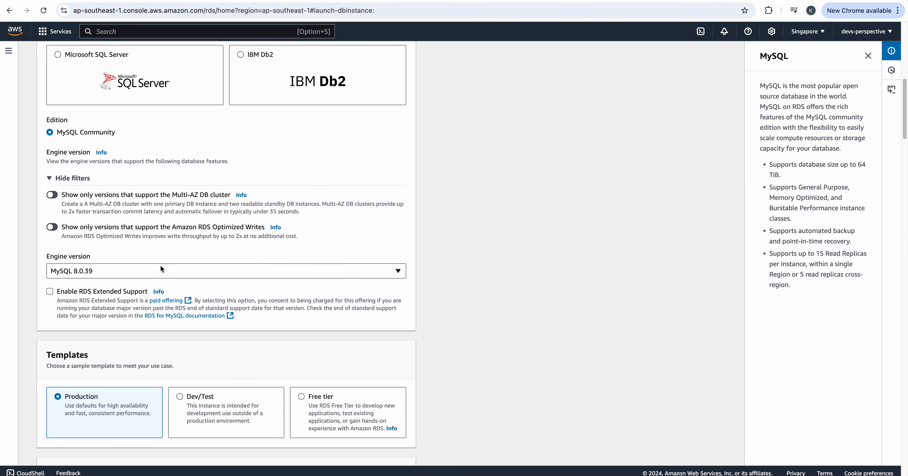
pyautogui.click(103, 273)
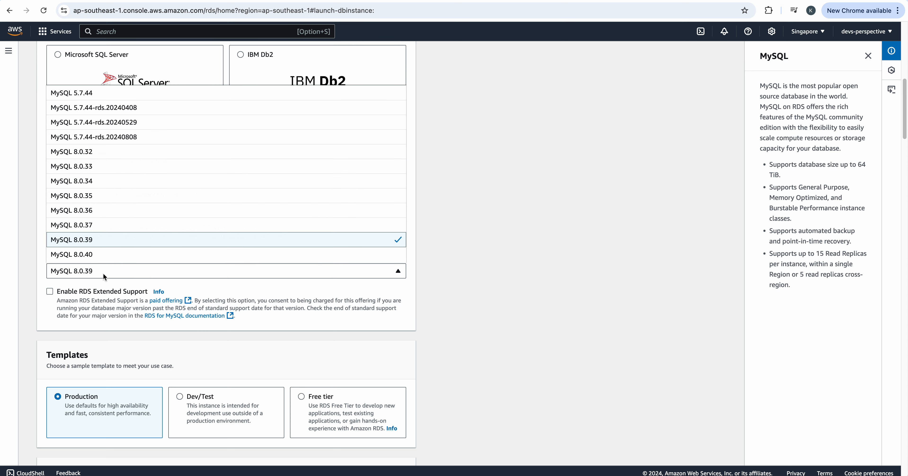
pyautogui.click(106, 240)
# Apply the Free tier template to the database and check its deployment options.
pyautogui.scroll(-5, 459, 279)
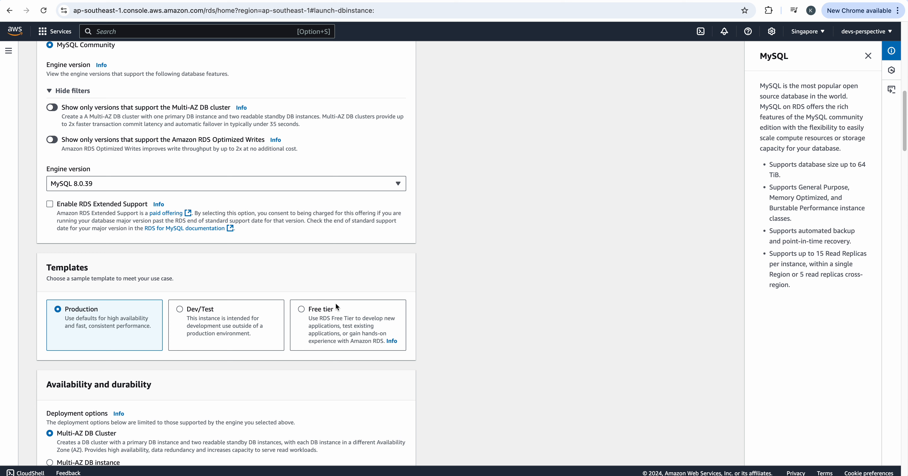
pyautogui.click(334, 309)
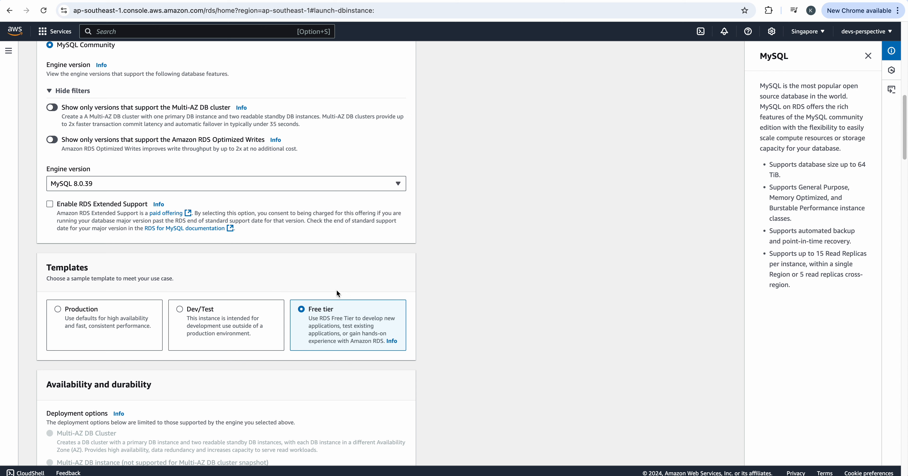
pyautogui.scroll(-6, 337, 289)
pyautogui.scroll(3, 330, 250)
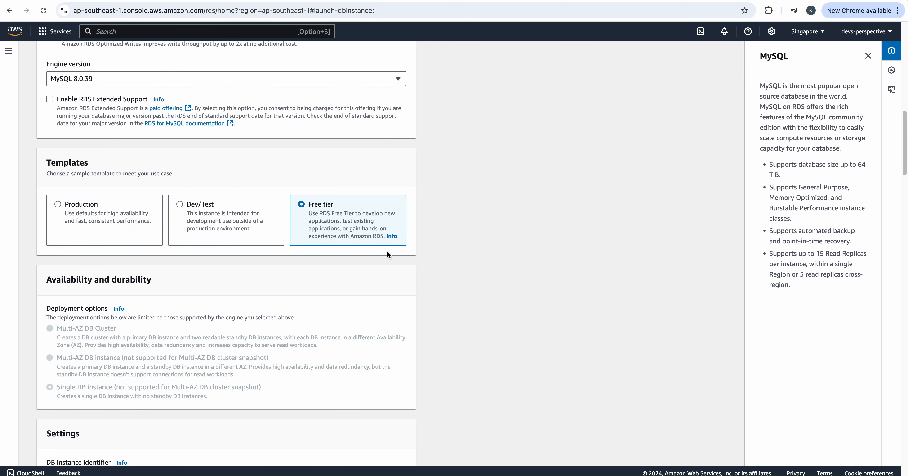
pyautogui.scroll(2, 488, 255)
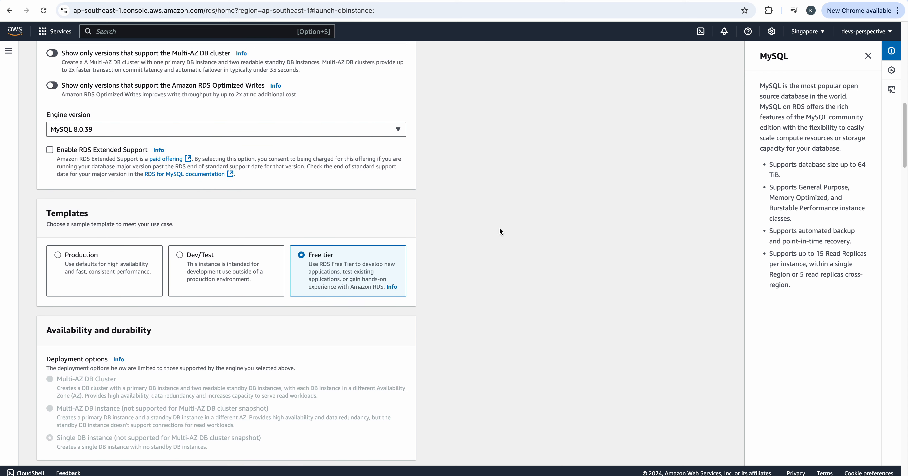
pyautogui.scroll(-3, 500, 231)
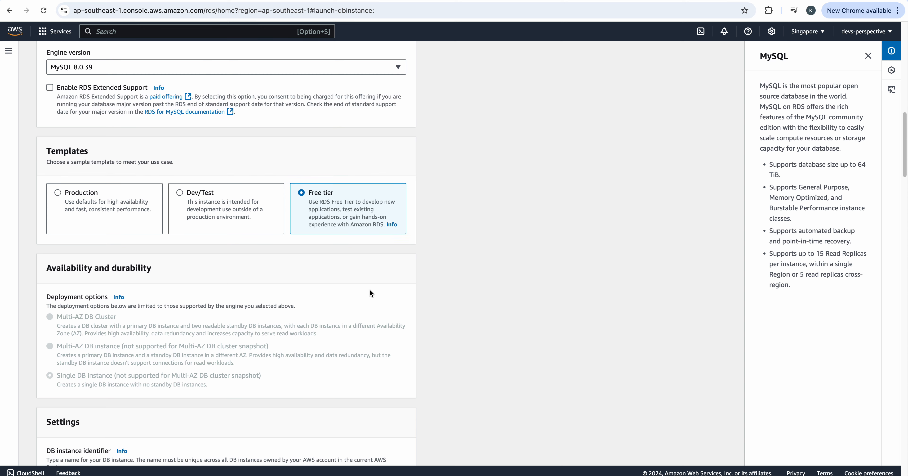
pyautogui.scroll(1, 370, 293)
# Try the Production template to compare its deployment options, and return to the Free tier template.
pyautogui.click(117, 218)
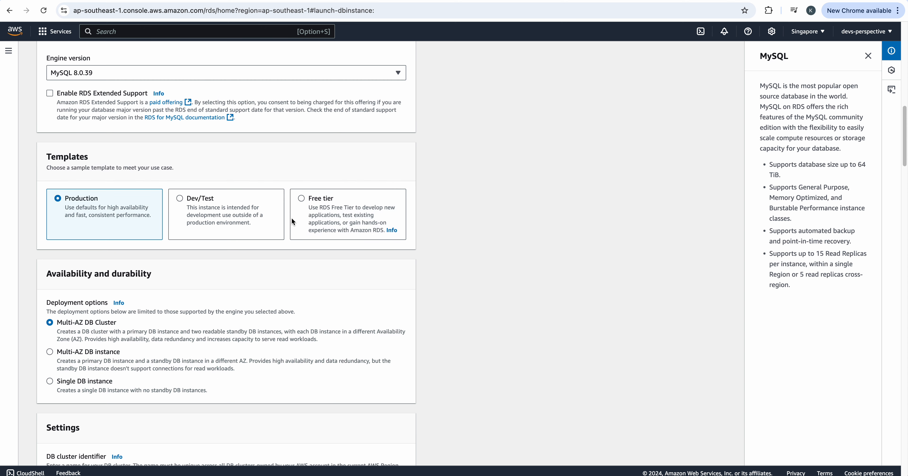
pyautogui.scroll(1, 109, 202)
pyautogui.scroll(-10, 183, 214)
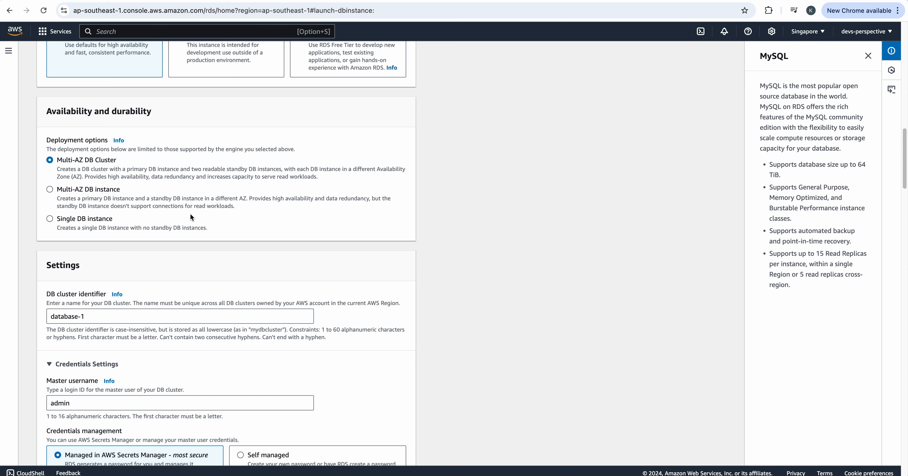
pyautogui.scroll(11, 271, 212)
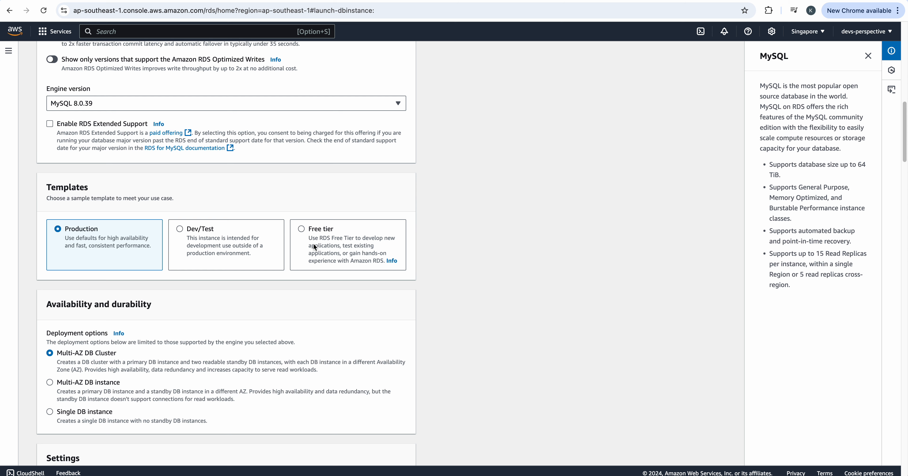
pyautogui.scroll(1, 388, 233)
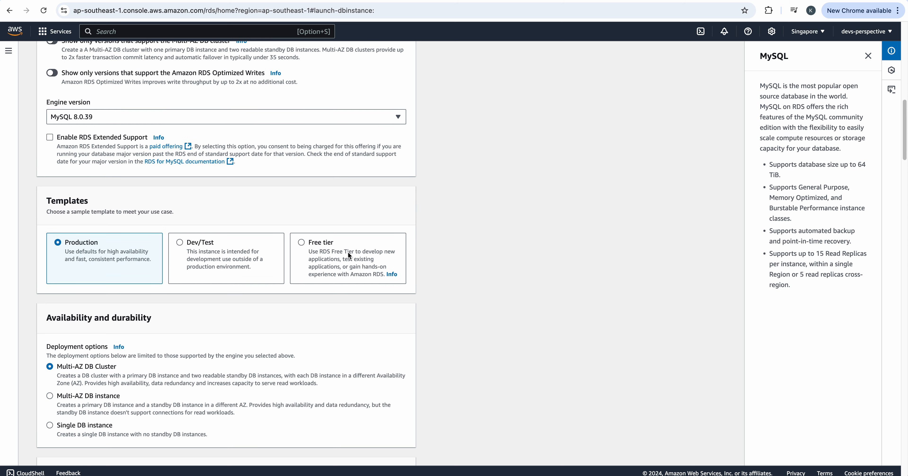
pyautogui.click(315, 262)
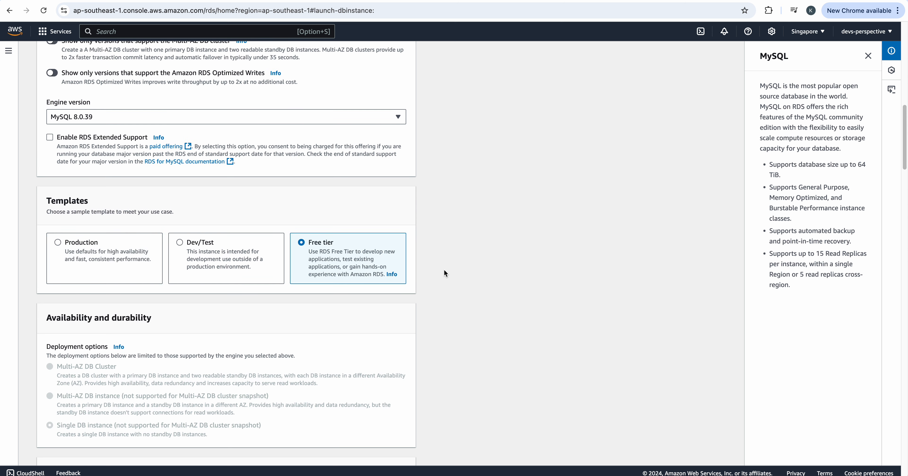
# Review the DB instance identifier and the master username in the database settings.
pyautogui.scroll(-5, 454, 238)
pyautogui.scroll(-3, 377, 292)
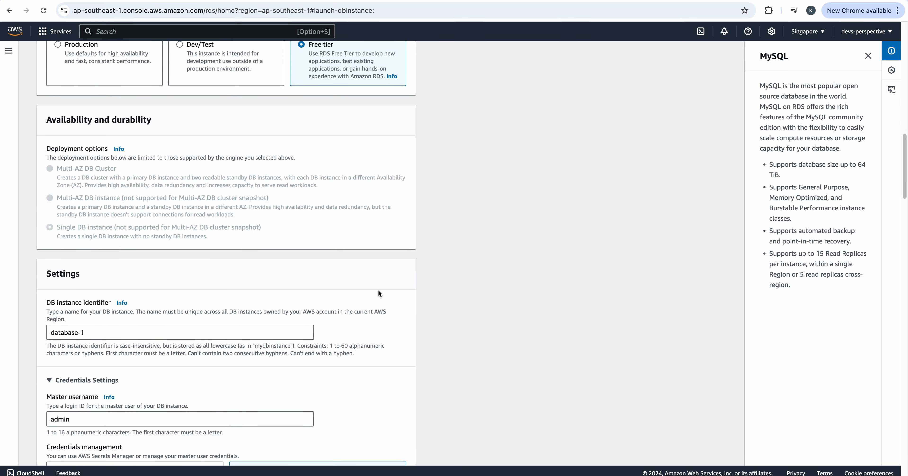
pyautogui.moveTo(111, 261); pyautogui.dragTo(28, 260)
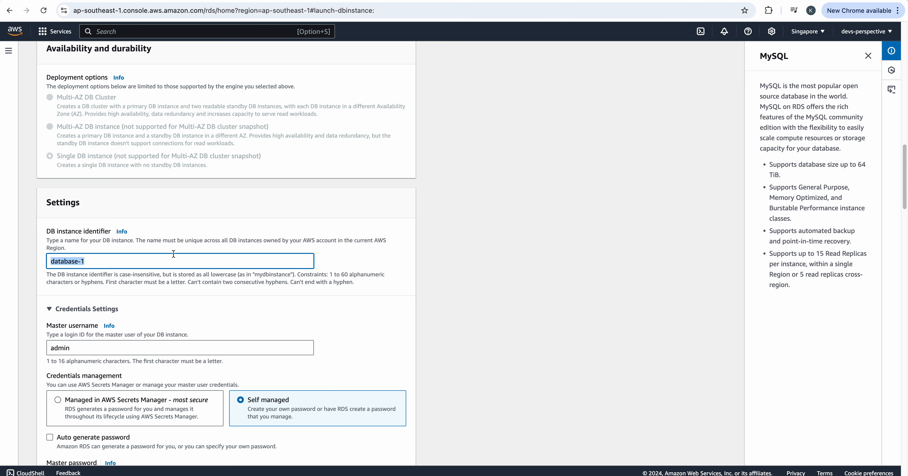
pyautogui.scroll(-4, 108, 293)
pyautogui.scroll(-1, 109, 289)
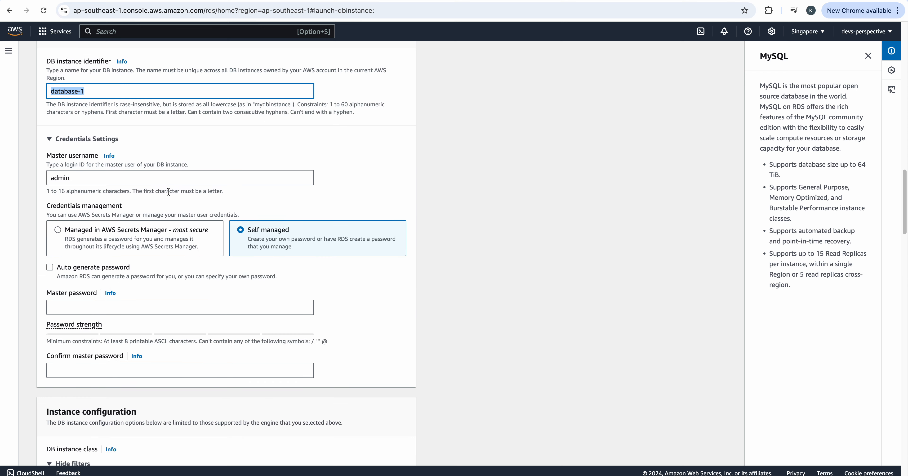
pyautogui.moveTo(162, 181); pyautogui.dragTo(42, 181)
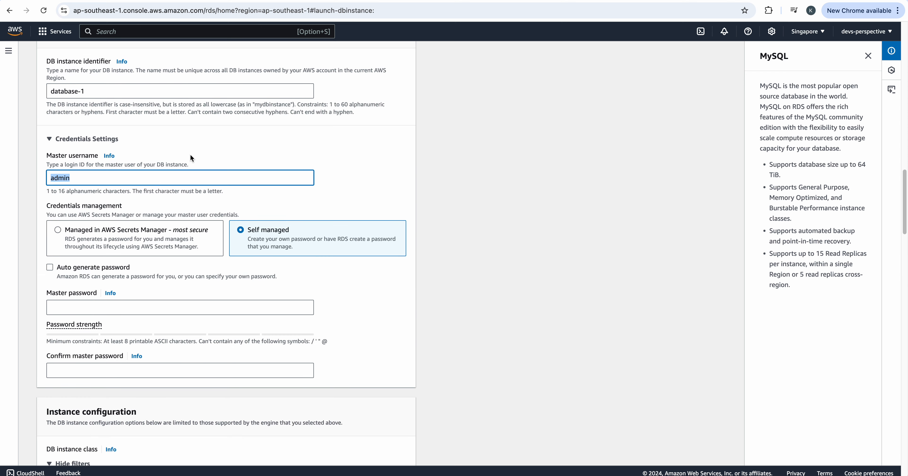
# Enter the master password for the database and repeat it in the confirmation field.
pyautogui.scroll(-2, 191, 161)
pyautogui.click(168, 235)
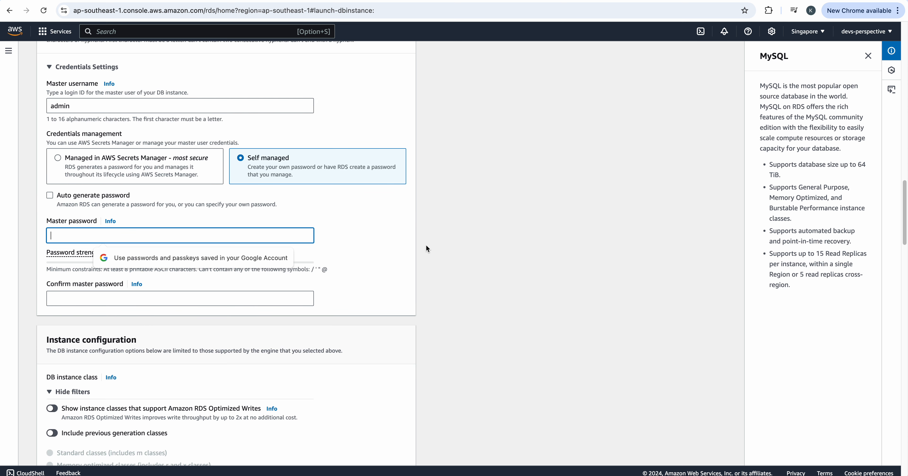
pyautogui.scroll(2, 426, 244)
pyautogui.click(206, 314)
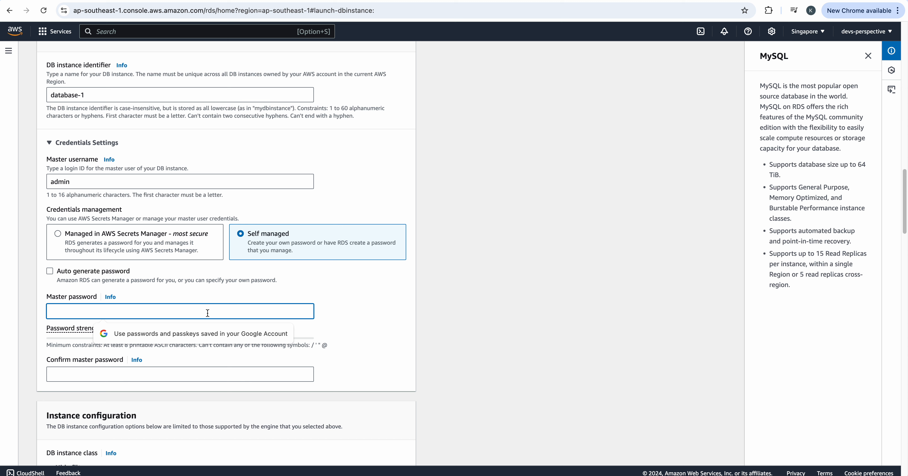
pyautogui.write('••••••••')
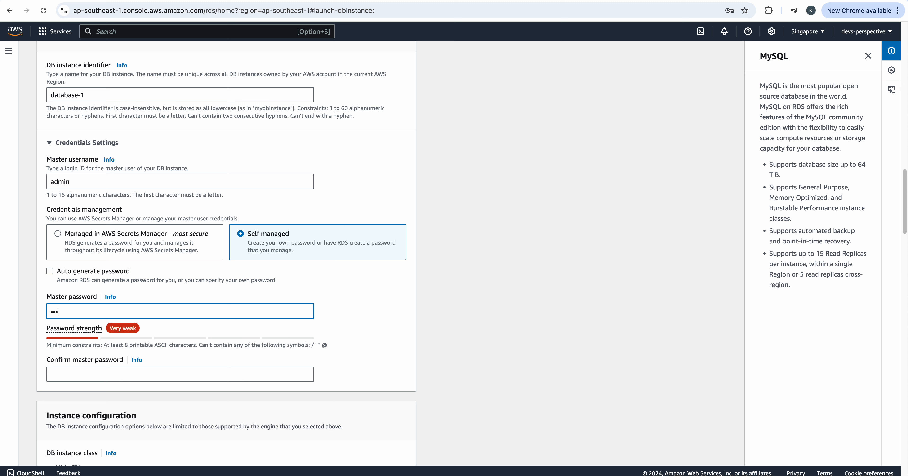
pyautogui.click(223, 372)
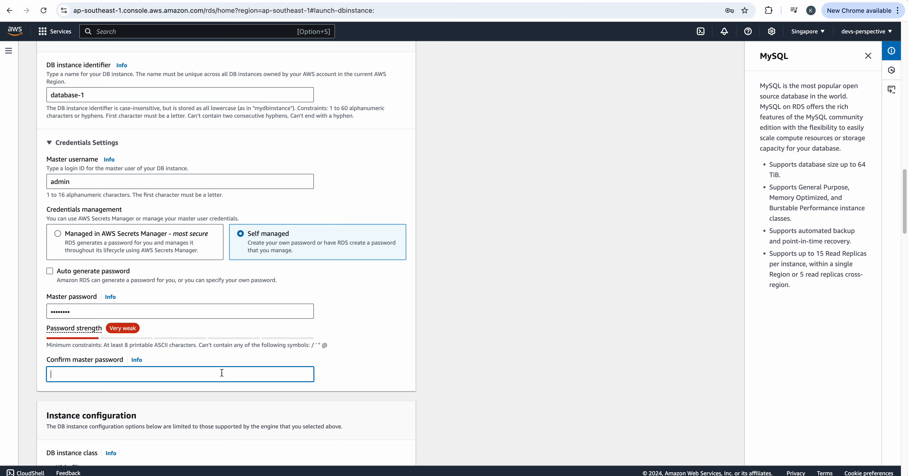
pyautogui.write('••••••••')
pyautogui.click(317, 257)
# Choose db.t4g.micro as the DB instance class.
pyautogui.scroll(-5, 394, 261)
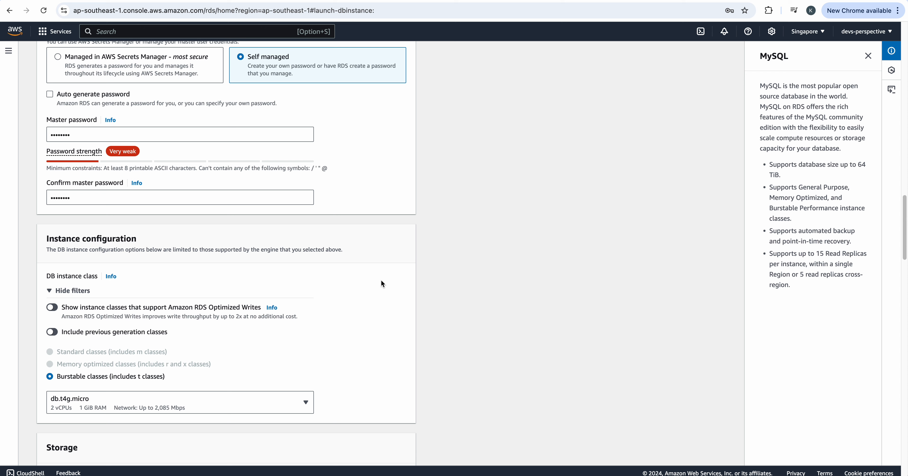
pyautogui.scroll(-4, 406, 242)
pyautogui.click(213, 317)
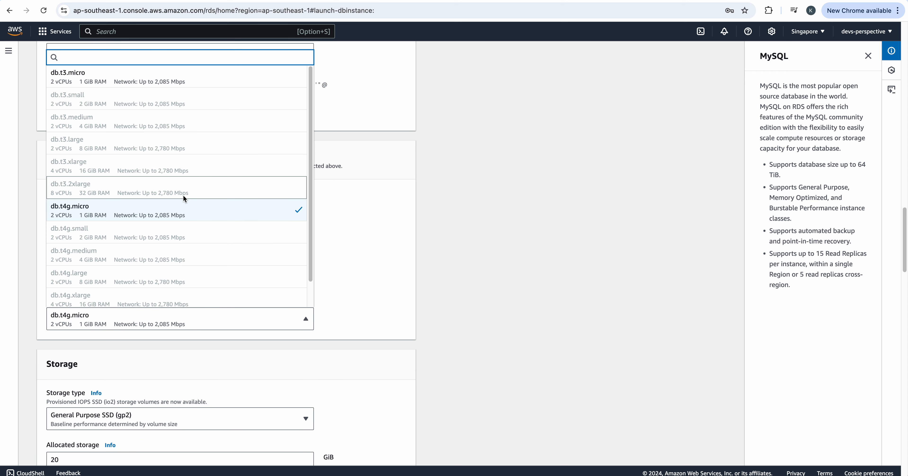
pyautogui.click(189, 208)
# Allow public access to the database in the connectivity settings, keeping it unconnected to an EC2 compute resource.
pyautogui.scroll(-10, 353, 328)
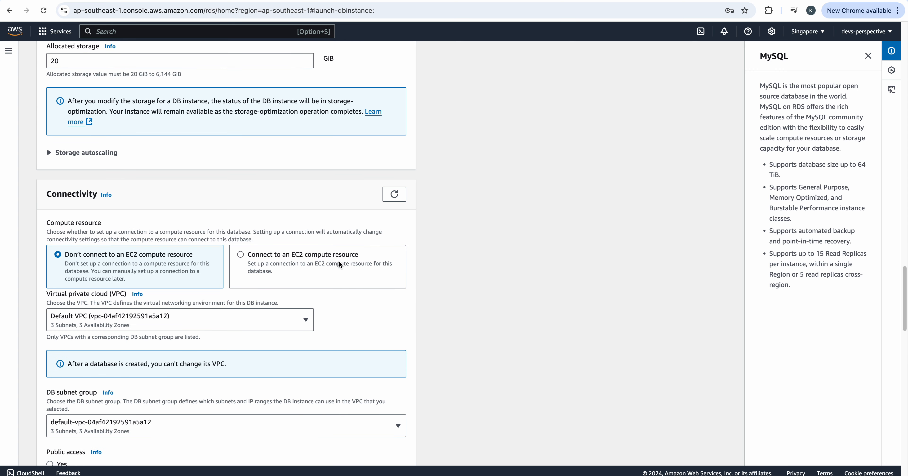
pyautogui.scroll(-3, 315, 308)
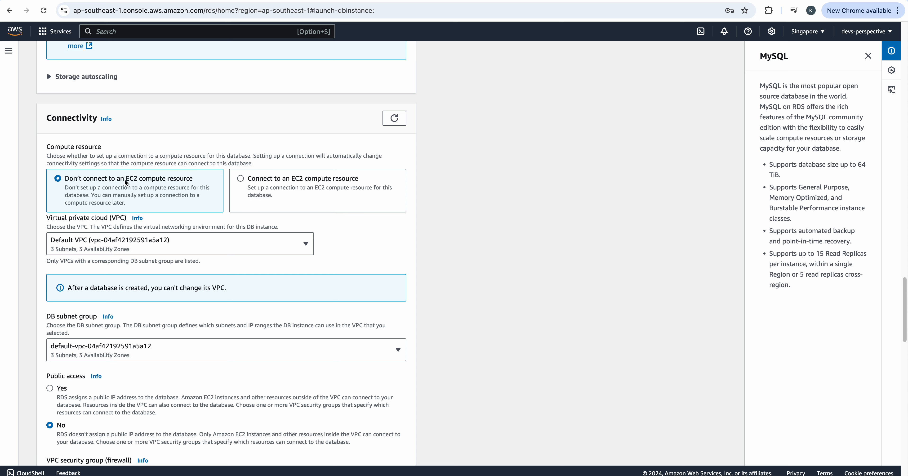
pyautogui.scroll(-3, 178, 184)
pyautogui.scroll(-1, 317, 226)
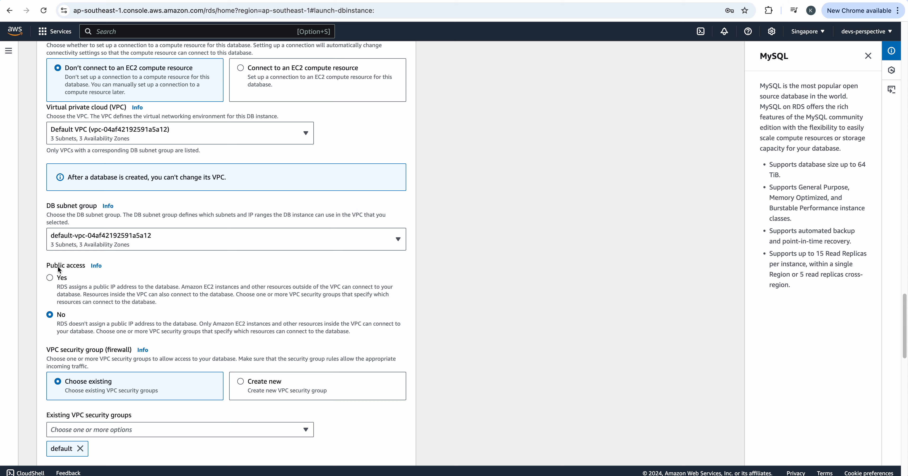
pyautogui.moveTo(174, 309); pyautogui.dragTo(74, 290)
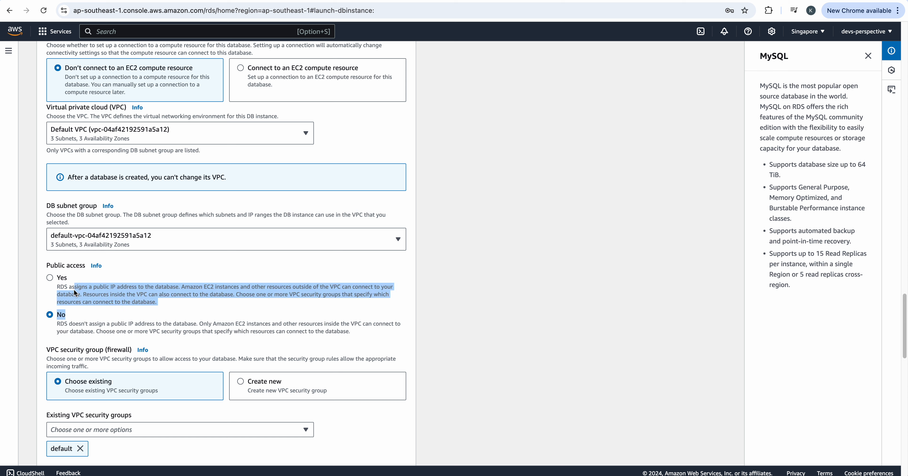
pyautogui.click(60, 290)
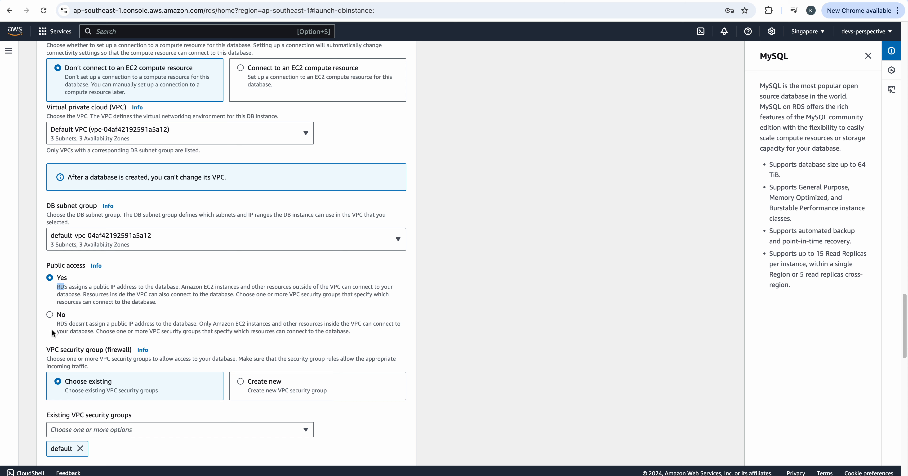
pyautogui.click(60, 287)
# Review the remaining settings: VPC security group, certificate authority, tags, database authentication, monitoring and estimated monthly costs.
pyautogui.scroll(-3, 444, 315)
pyautogui.scroll(-6, 455, 320)
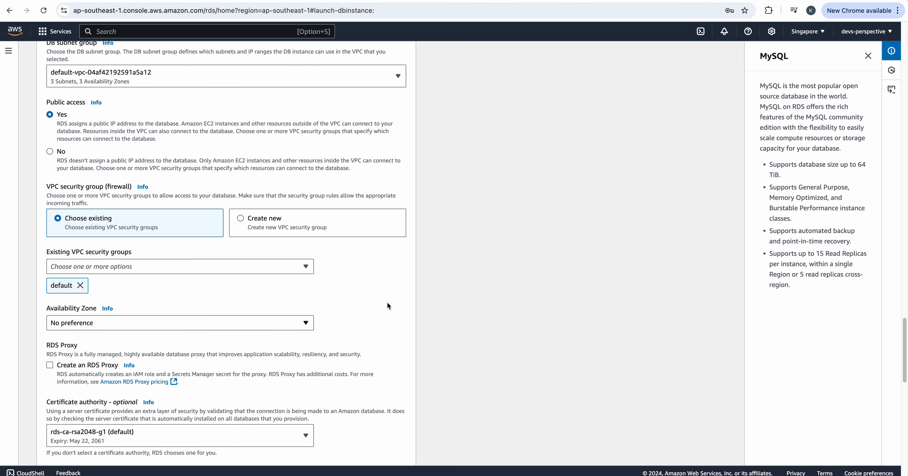
pyautogui.click(257, 261)
pyautogui.click(258, 253)
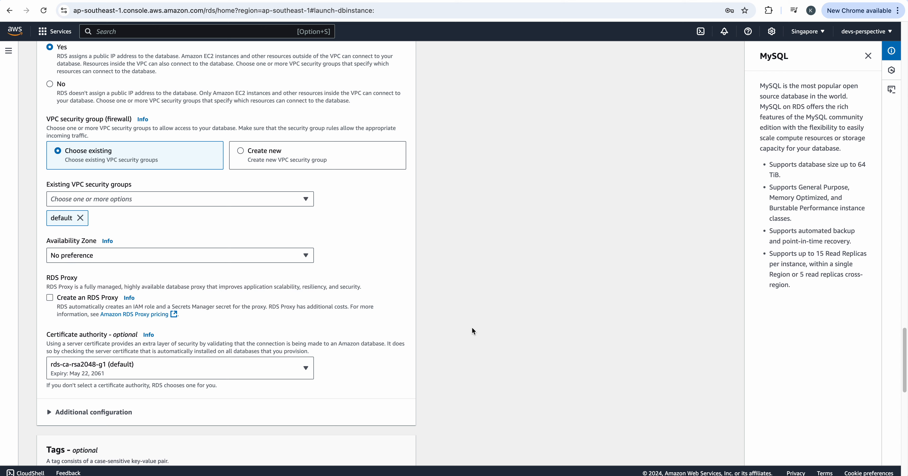
pyautogui.scroll(-5, 454, 330)
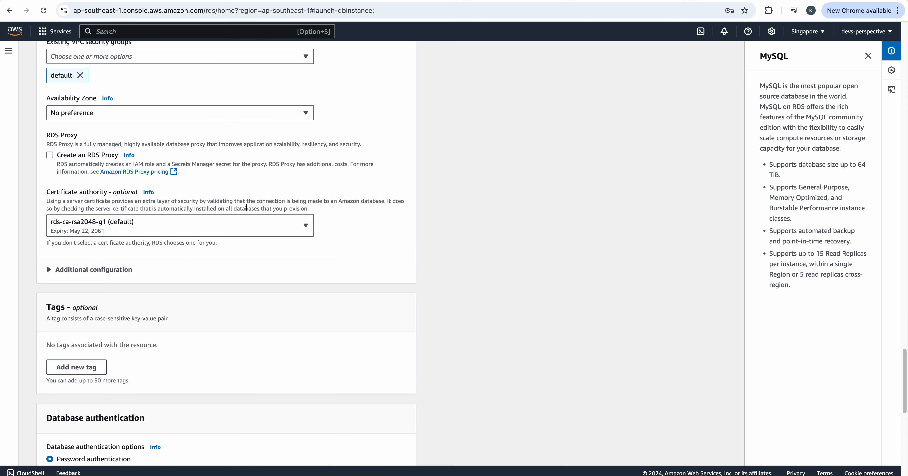
pyautogui.scroll(-6, 281, 209)
pyautogui.scroll(20, 301, 220)
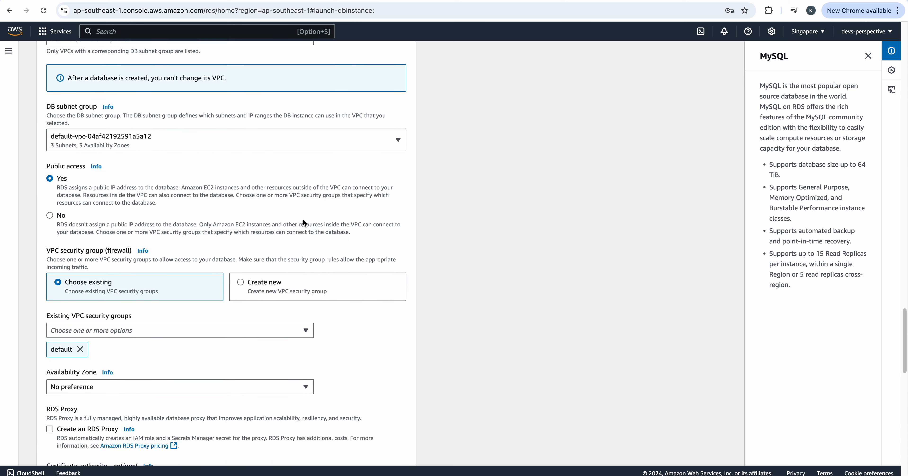
pyautogui.scroll(5, 312, 221)
pyautogui.scroll(-20, 320, 215)
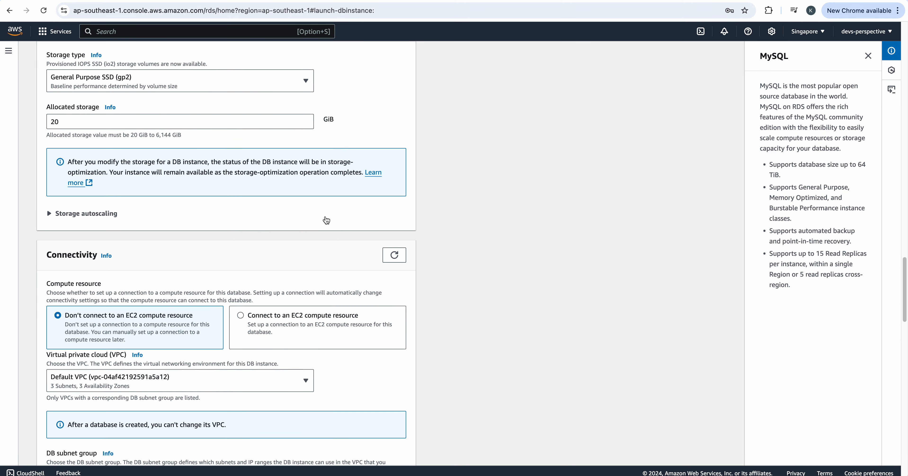
pyautogui.scroll(2, 458, 271)
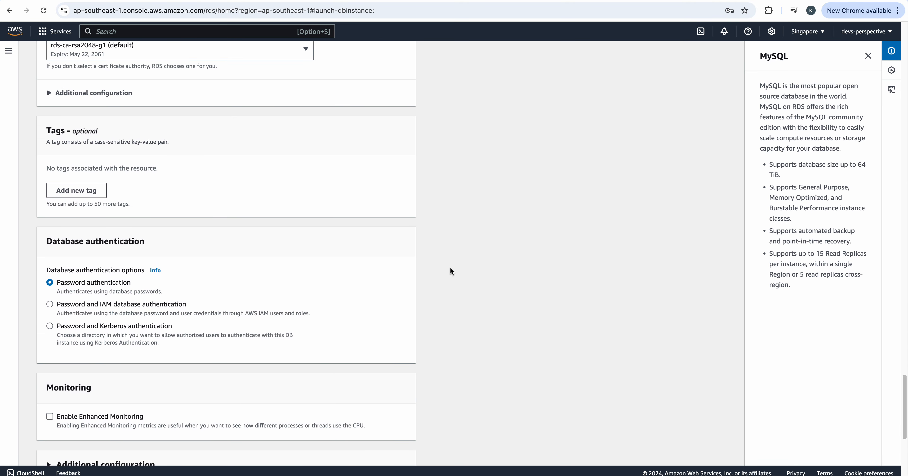
pyautogui.scroll(-10, 335, 226)
pyautogui.scroll(7, 341, 231)
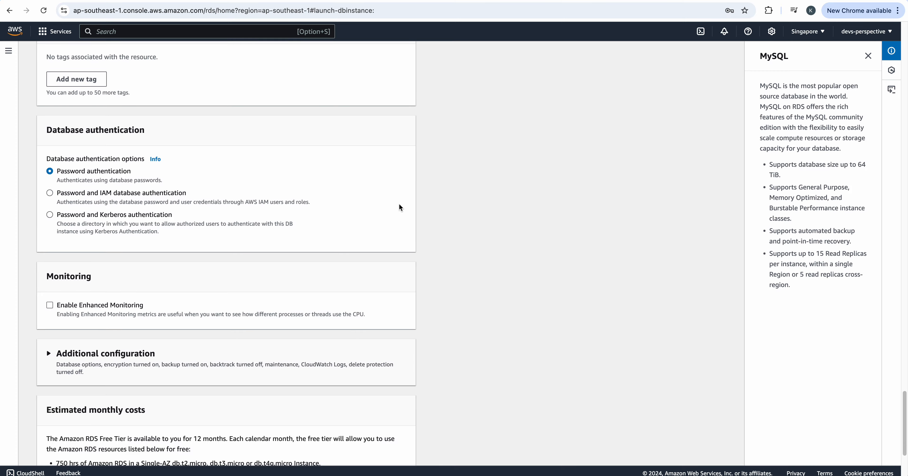
pyautogui.scroll(-7, 404, 210)
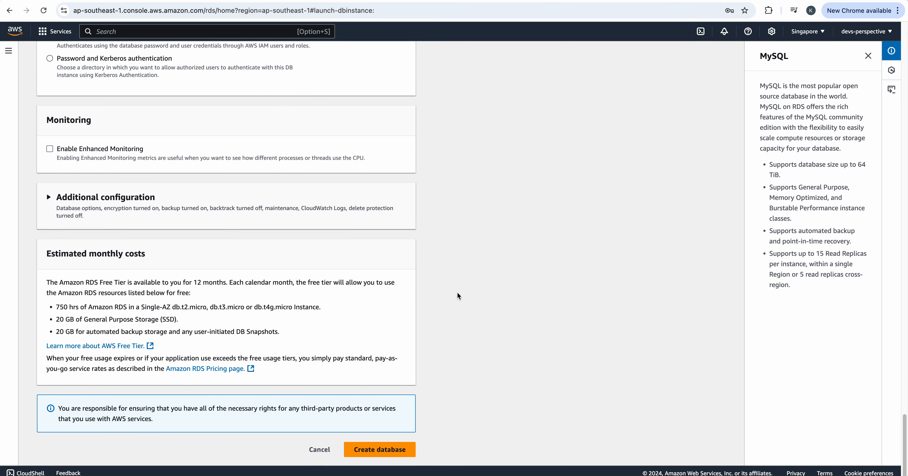
pyautogui.scroll(8, 495, 342)
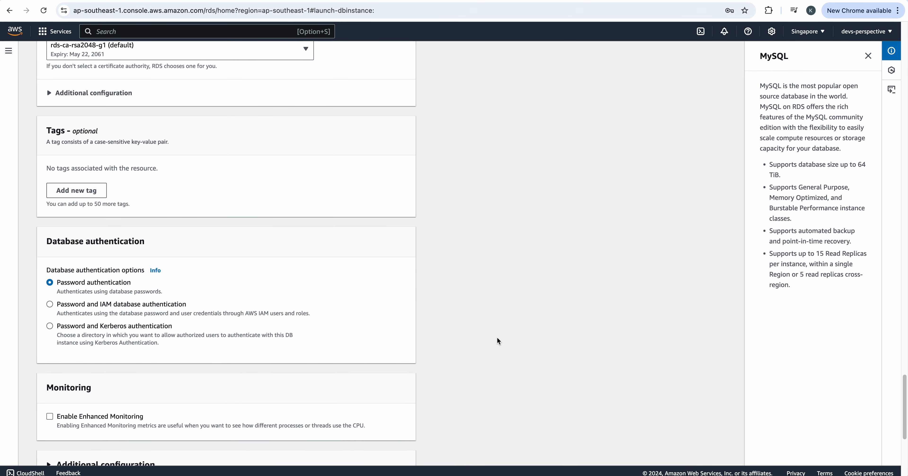
pyautogui.scroll(-8, 496, 341)
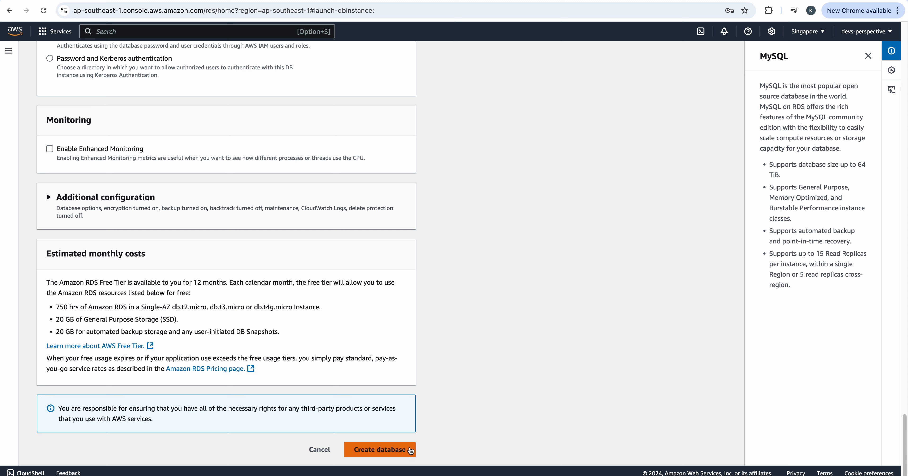
# Create the database with the configured settings, and dismiss the password warning and the suggested add-ons.
pyautogui.click(411, 451)
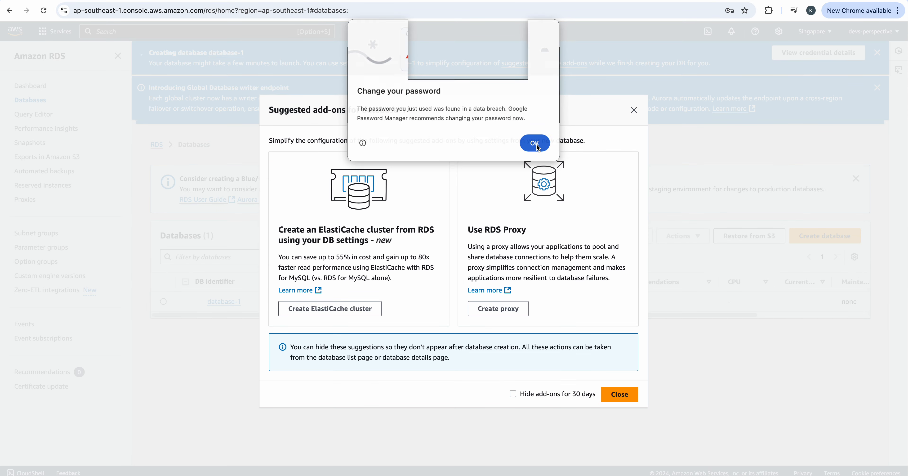
pyautogui.click(534, 143)
pyautogui.click(634, 112)
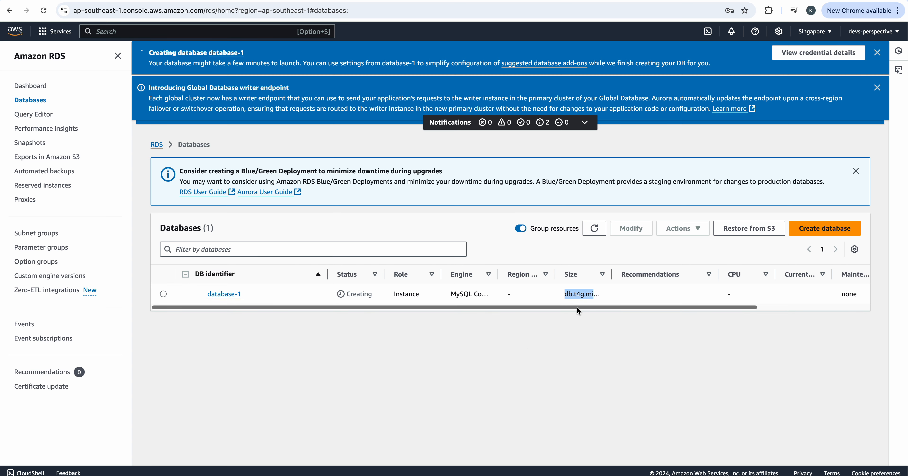
# Refresh the databases list to check the new instance's creation status.
pyautogui.click(466, 353)
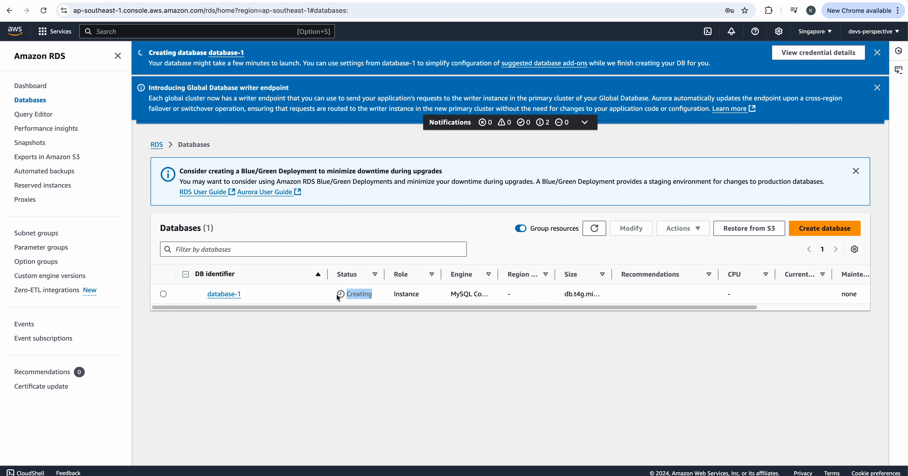
pyautogui.click(599, 233)
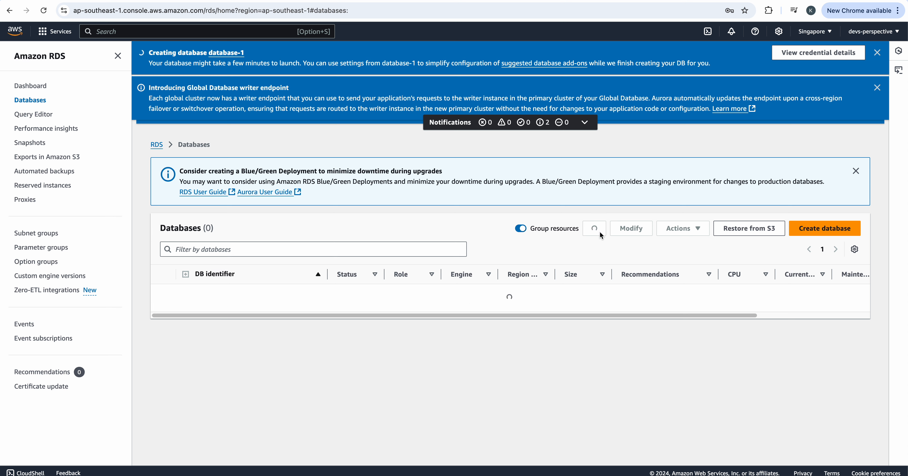
pyautogui.moveTo(539, 307); pyautogui.dragTo(215, 303)
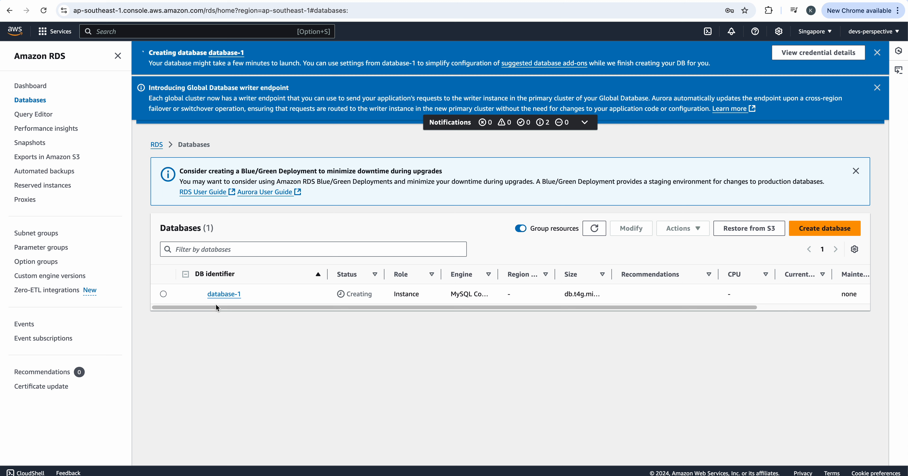
# Open the details of database-1 and review its connectivity and security information, connected compute resources and proxies.
pyautogui.click(232, 296)
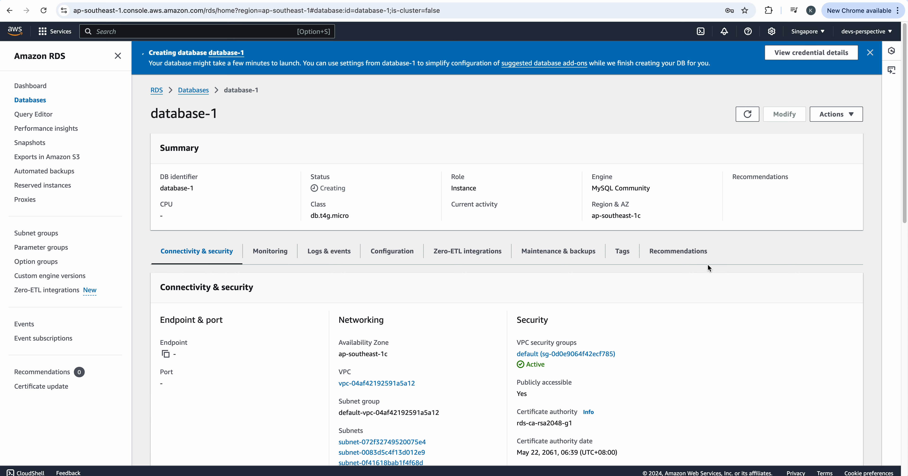
pyautogui.scroll(-10, 298, 311)
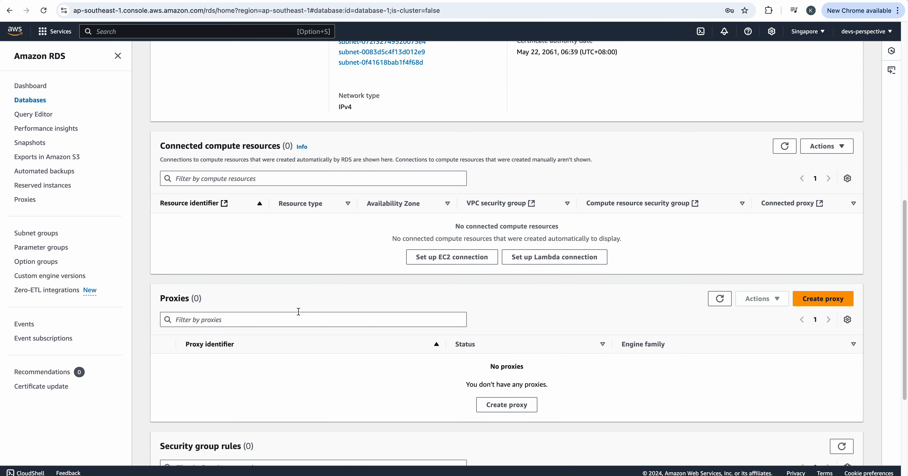
pyautogui.scroll(10, 298, 311)
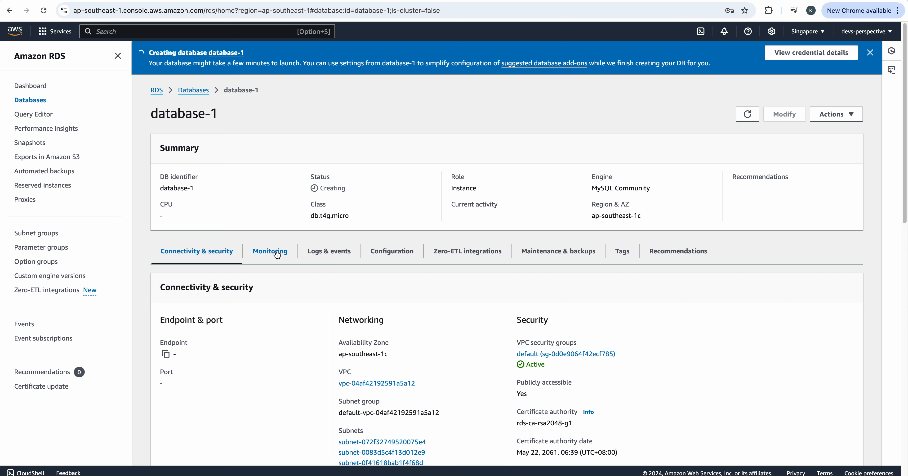
# Examine the CloudWatch monitoring charts of database-1, including CPU credit usage, CPU utilization and database connections.
pyautogui.click(277, 254)
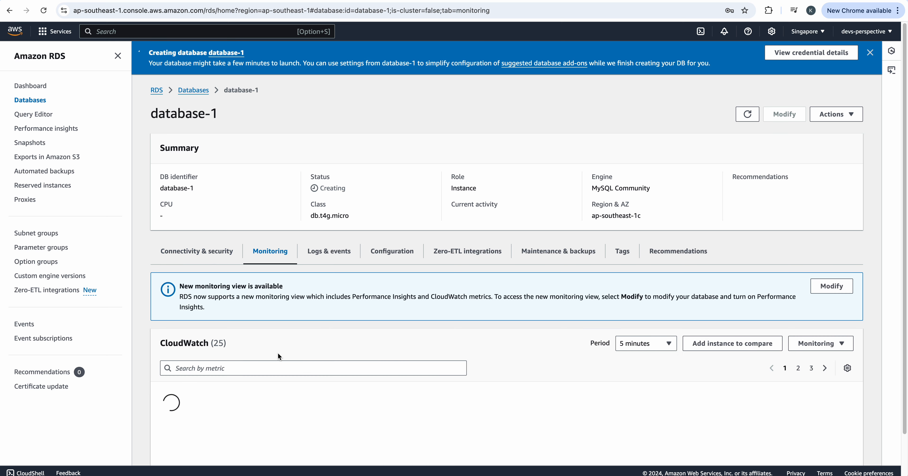
pyautogui.scroll(-8, 336, 361)
pyautogui.scroll(2, 335, 360)
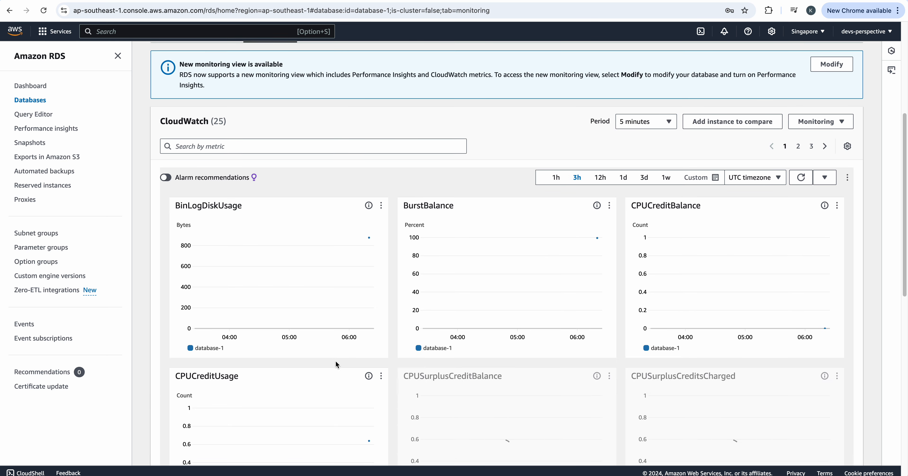
pyautogui.scroll(-5, 352, 338)
pyautogui.scroll(5, 459, 208)
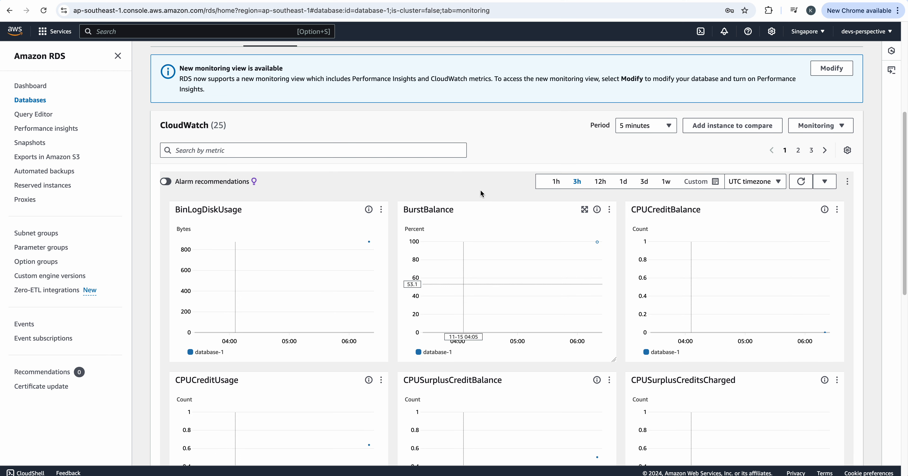
pyautogui.scroll(-2, 545, 314)
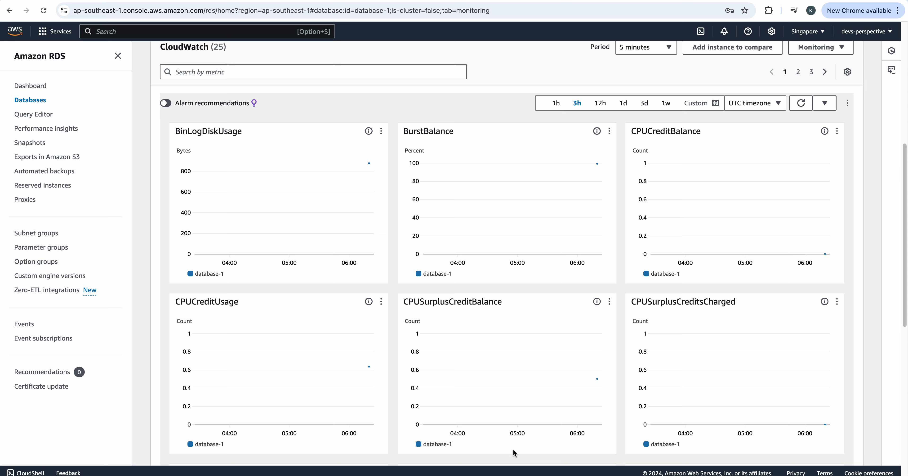
pyautogui.scroll(-8, 511, 406)
pyautogui.scroll(4, 487, 337)
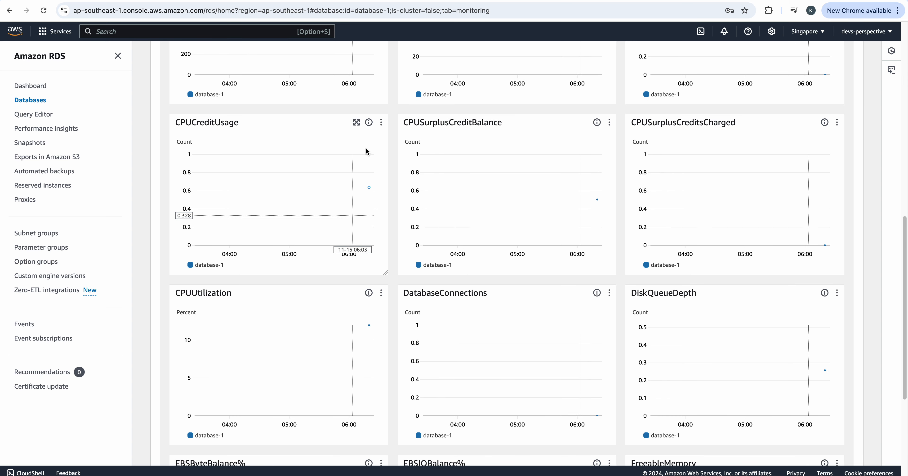
pyautogui.scroll(8, 463, 115)
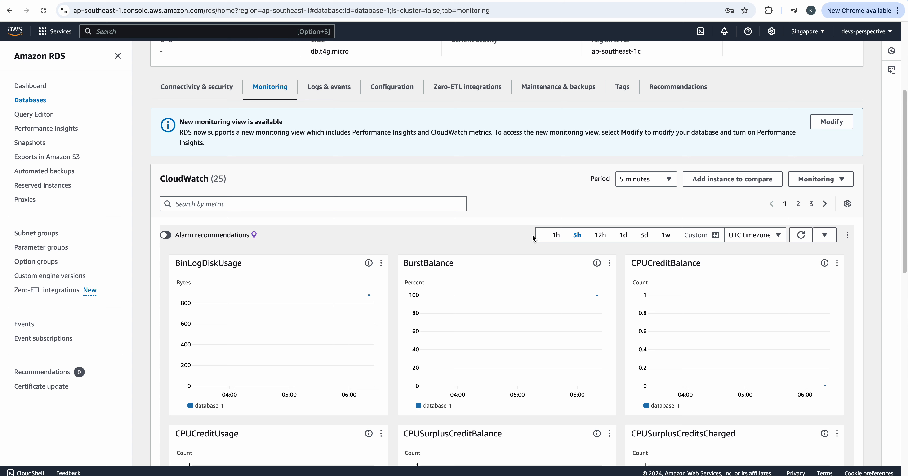
pyautogui.scroll(-5, 532, 234)
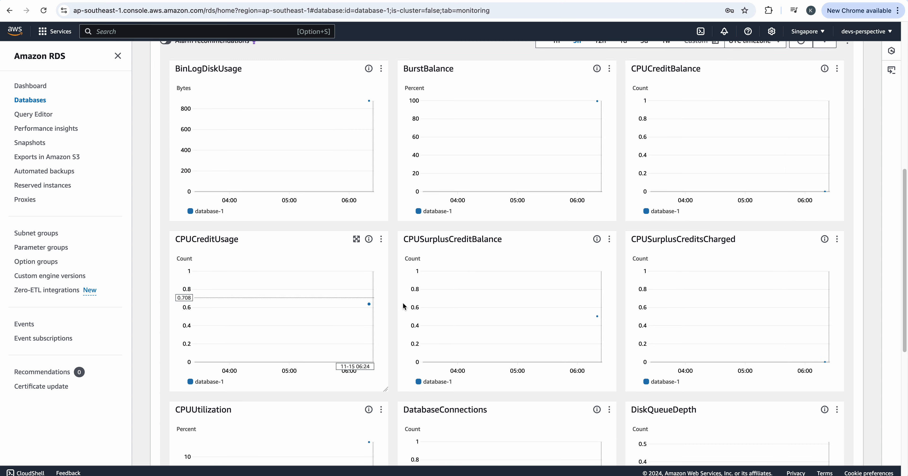
pyautogui.scroll(5, 361, 262)
pyautogui.scroll(4, 360, 263)
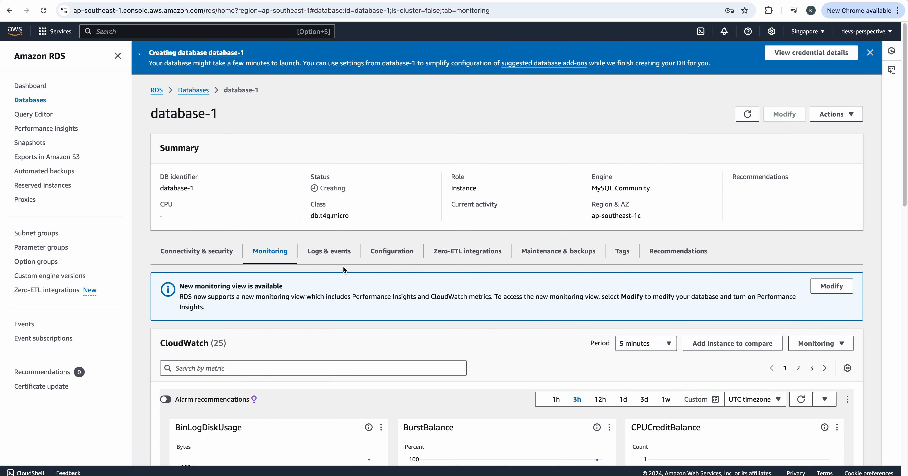
# Examine the logs and events of database-1, covering CloudWatch alarms, recent events and database logs.
pyautogui.click(339, 258)
pyautogui.scroll(-4, 371, 192)
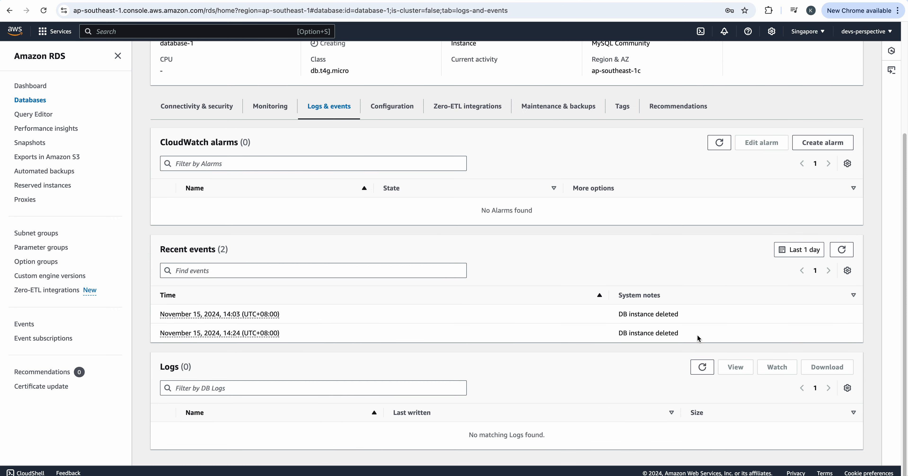
pyautogui.moveTo(697, 337); pyautogui.dragTo(351, 323)
pyautogui.moveTo(163, 324); pyautogui.dragTo(162, 318)
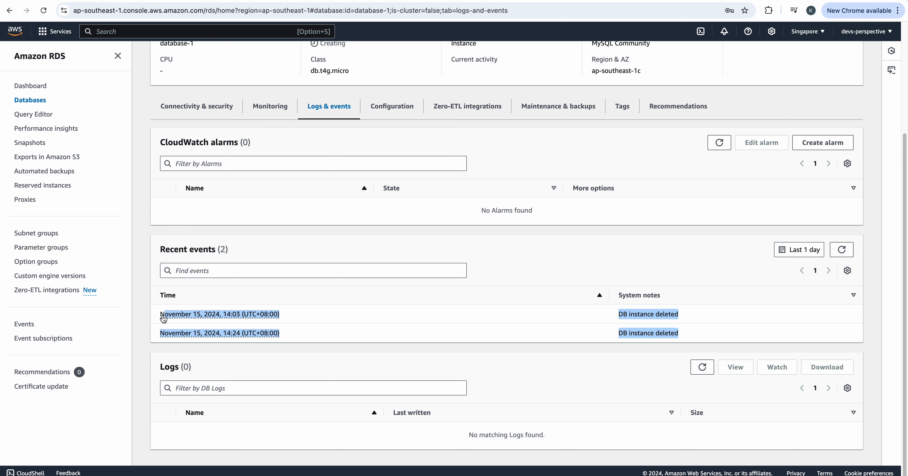
pyautogui.scroll(2, 523, 290)
pyautogui.scroll(-1, 433, 348)
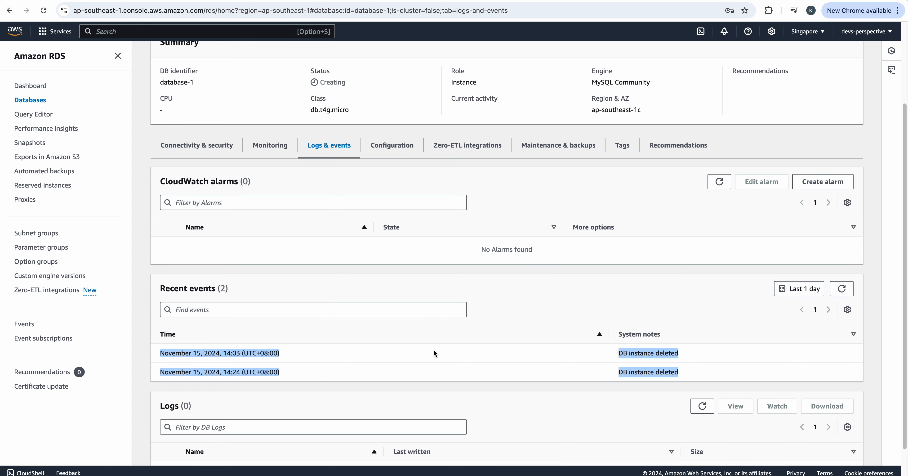
pyautogui.scroll(3, 433, 349)
pyautogui.scroll(-4, 464, 342)
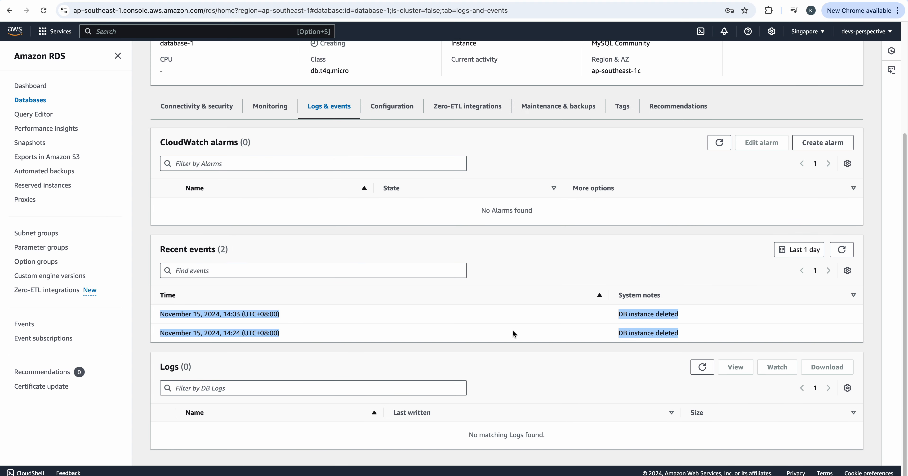
# Review the recent events of database-1, and examine its instance configuration, including the DB instance ID and instance class.
pyautogui.moveTo(697, 340); pyautogui.dragTo(162, 318)
pyautogui.scroll(5, 406, 297)
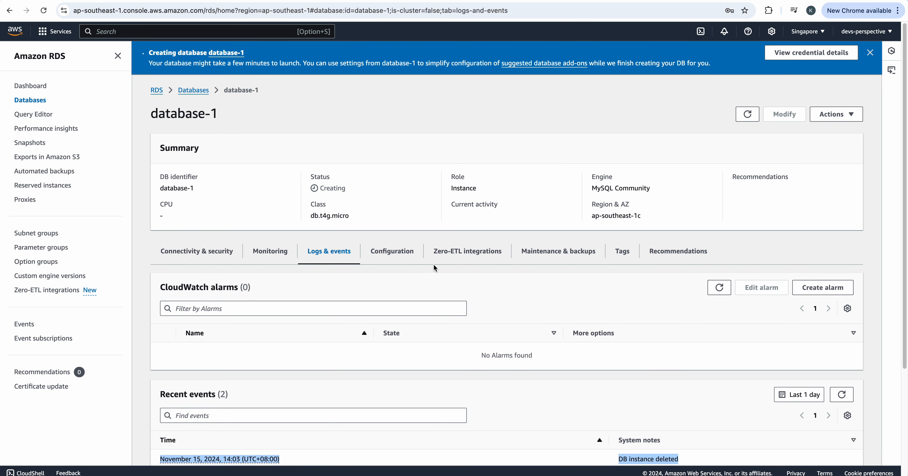
pyautogui.click(411, 255)
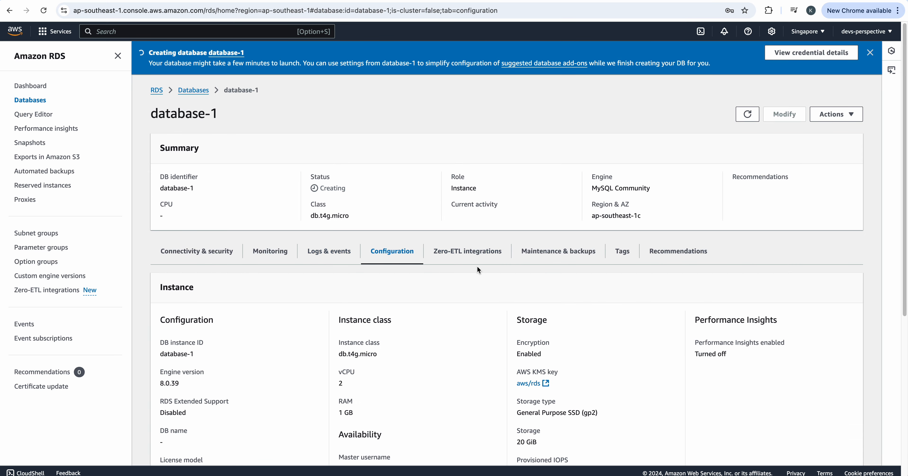
pyautogui.scroll(-5, 445, 272)
pyautogui.scroll(2, 445, 272)
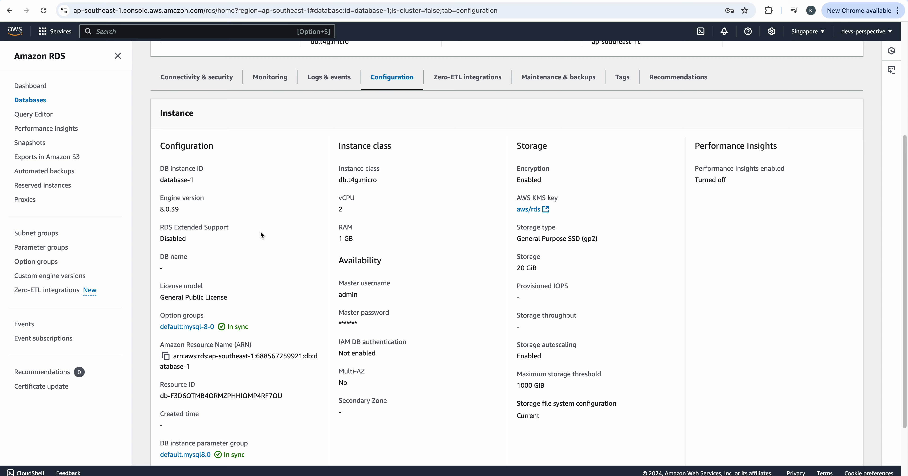
pyautogui.scroll(2, 253, 225)
pyautogui.moveTo(161, 239); pyautogui.dragTo(259, 257)
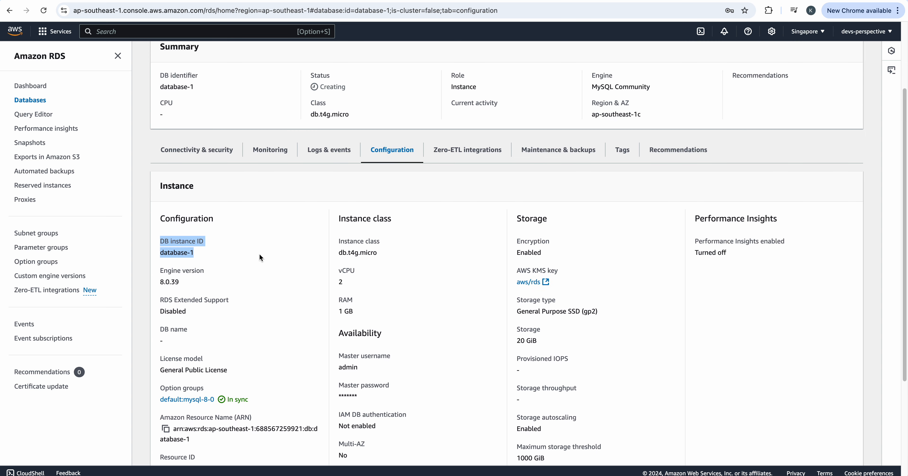
pyautogui.moveTo(340, 241); pyautogui.dragTo(377, 254)
# Look through the zero-ETL integrations, maintenance and backups, tags and recommendations of database-1.
pyautogui.click(471, 163)
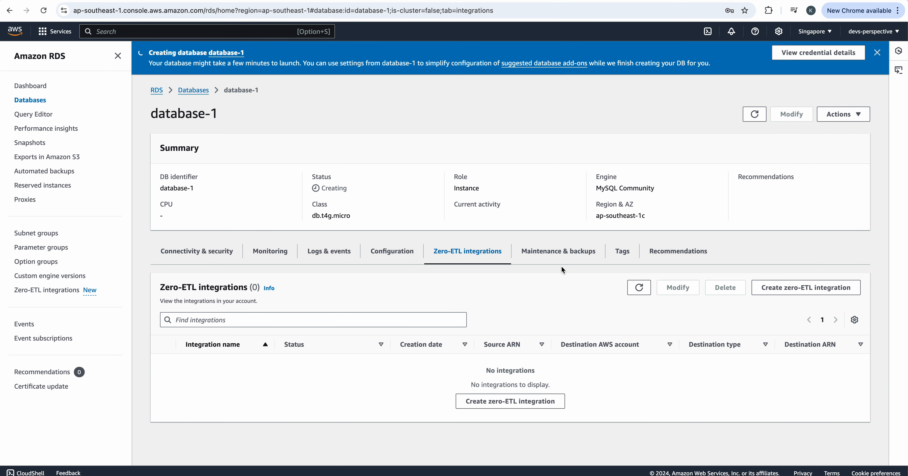
pyautogui.click(569, 254)
pyautogui.click(627, 252)
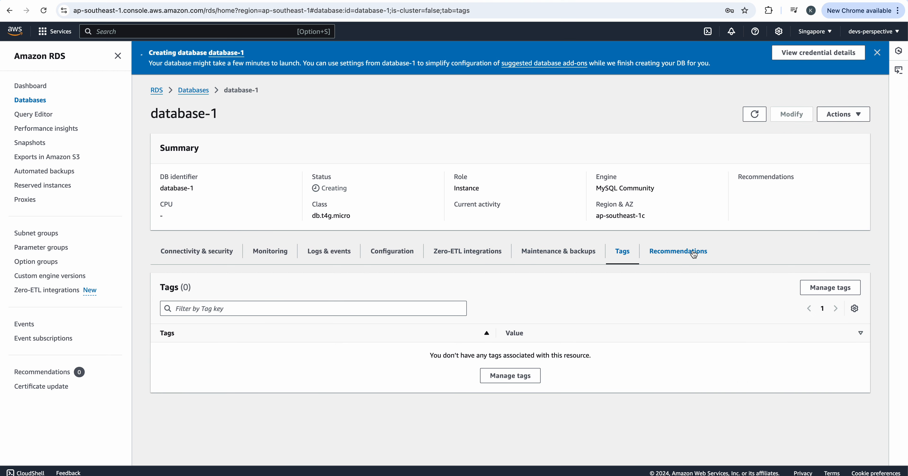
pyautogui.click(690, 252)
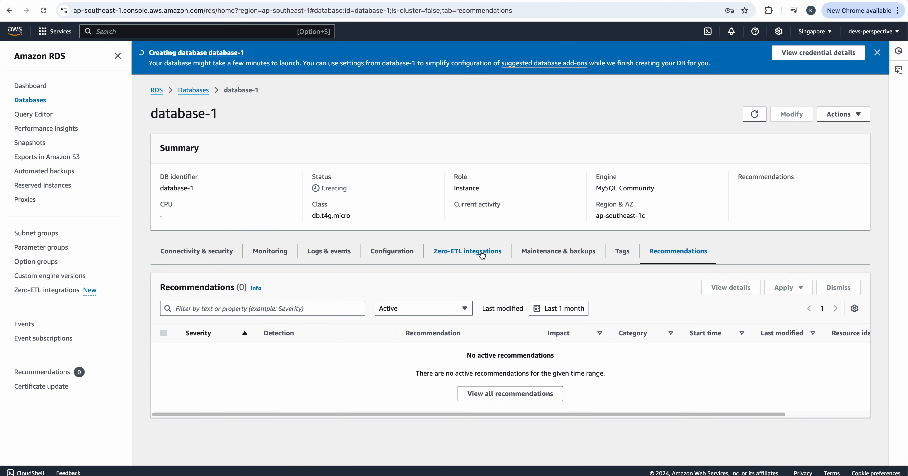